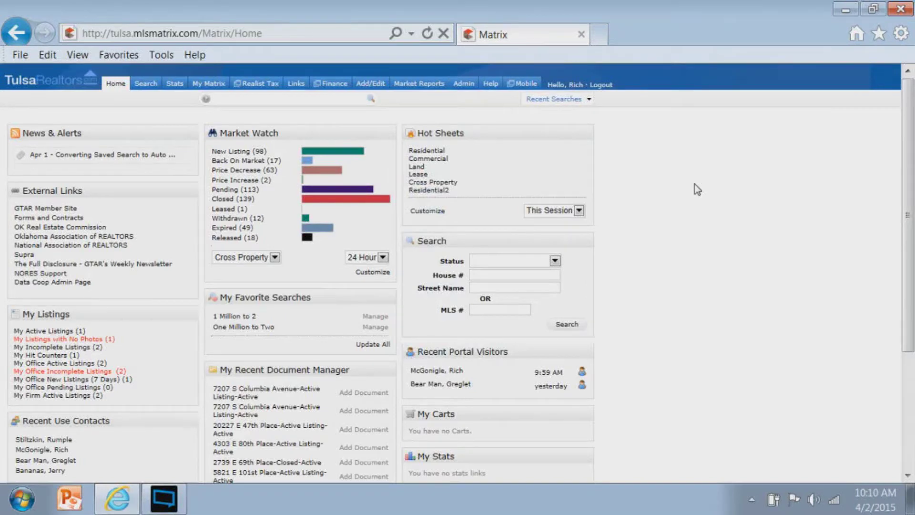
Switch the Hot Sheets time frame dropdown from This Session to 24 Hour
{"action": "left_click", "coordinate": [579, 210]}
{"action": "left_click", "coordinate": [569, 239]}
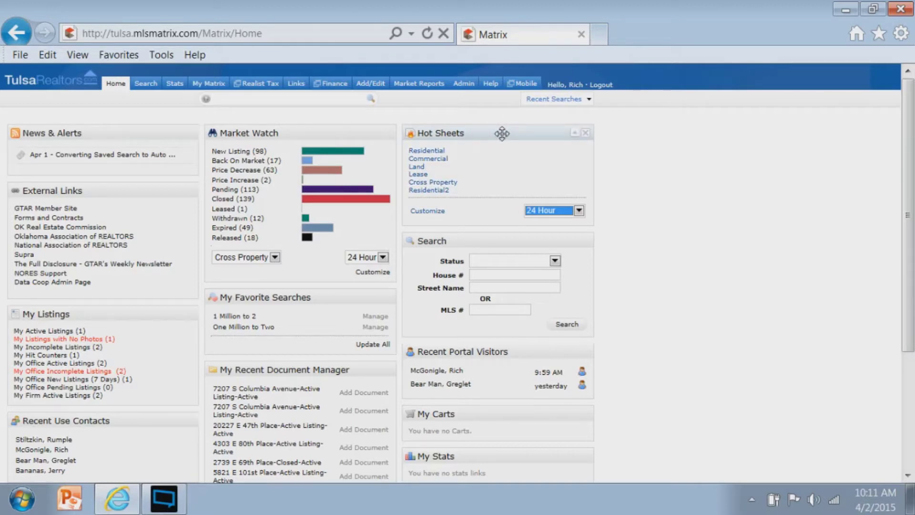
Drag the Hot Sheets panel to the top of the middle column and open its Customize settings
{"action": "left_click_drag", "start_coordinate": [502, 133], "coordinate": [299, 134]}
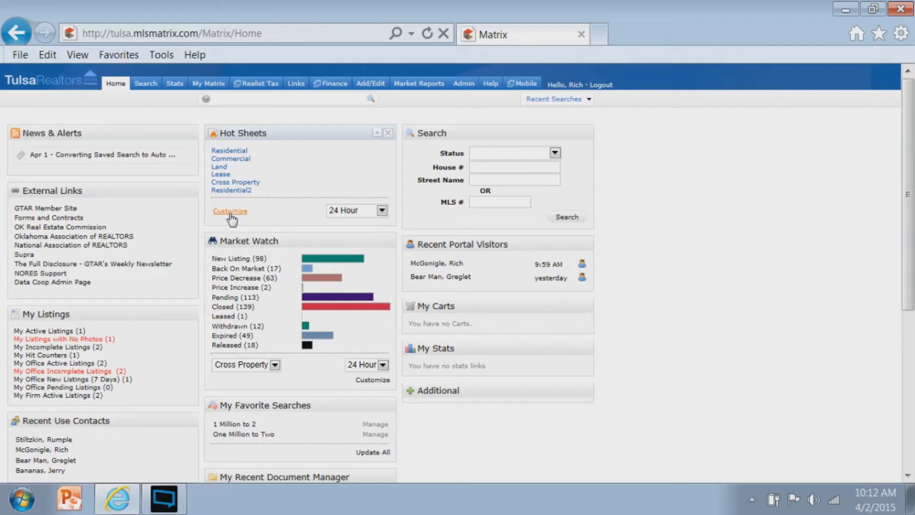
{"action": "left_click", "coordinate": [230, 213]}
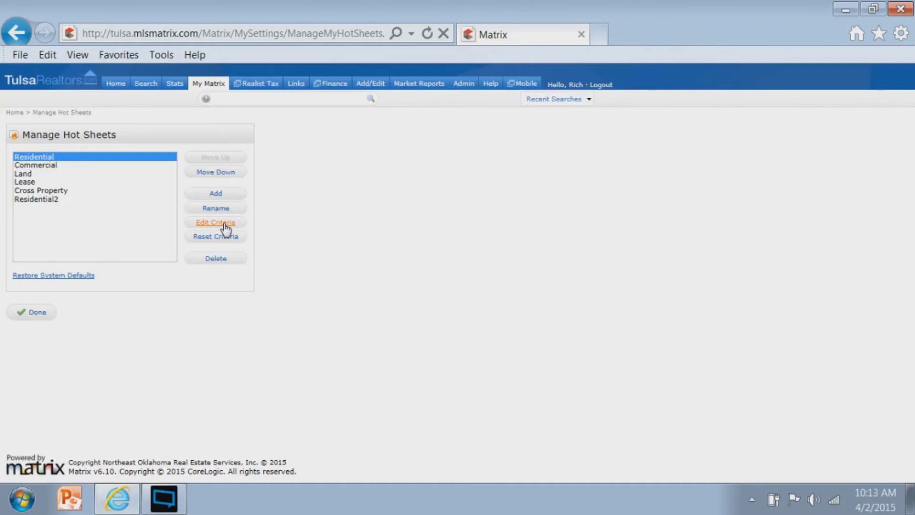
Edit Criteria for the selected Residential hot sheet on Manage Hot Sheets
{"action": "left_click", "coordinate": [224, 224]}
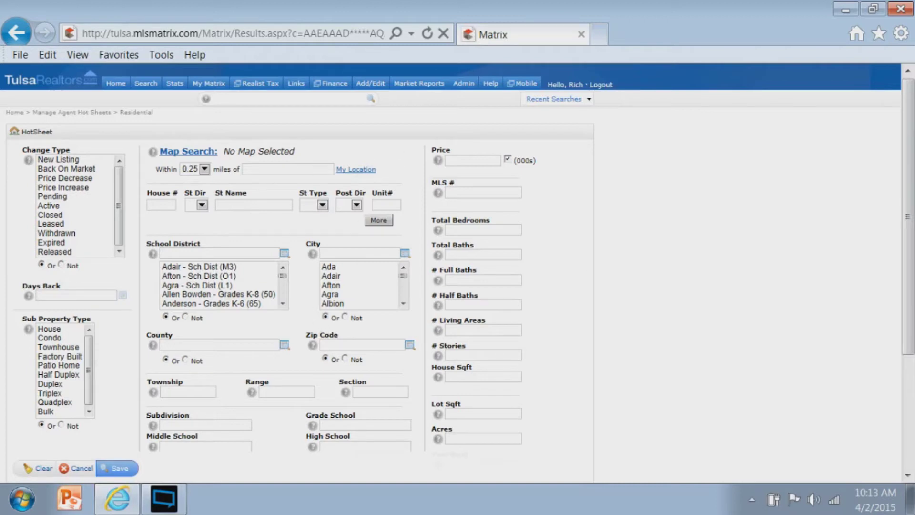
Enter 'tul' in School District to pick Tulsa - Sch Dist (1) for the Residential hot sheet
{"action": "type", "text": "tul"}
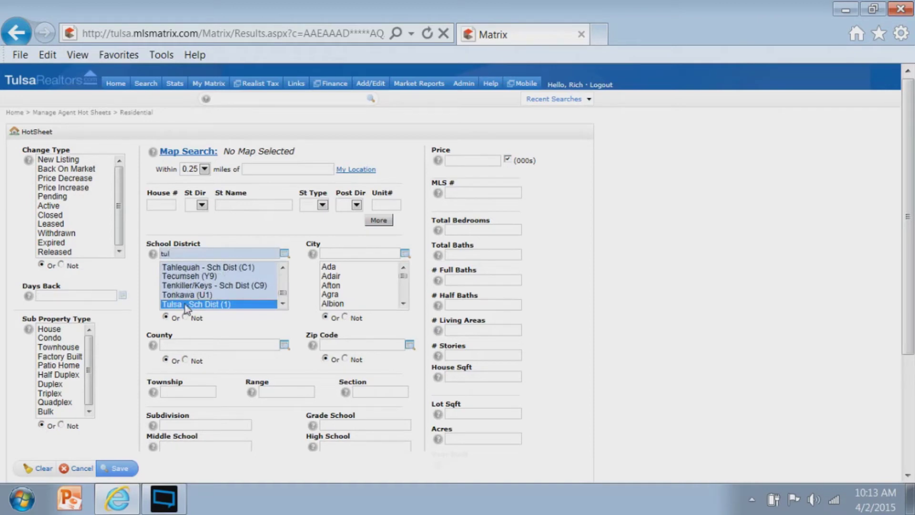
{"action": "key", "text": "Tab"}
{"action": "left_click", "coordinate": [186, 305]}
Limit to House with New Listing, Back On Market, Price Decrease and Expired changes, then save
{"action": "left_click", "coordinate": [58, 330]}
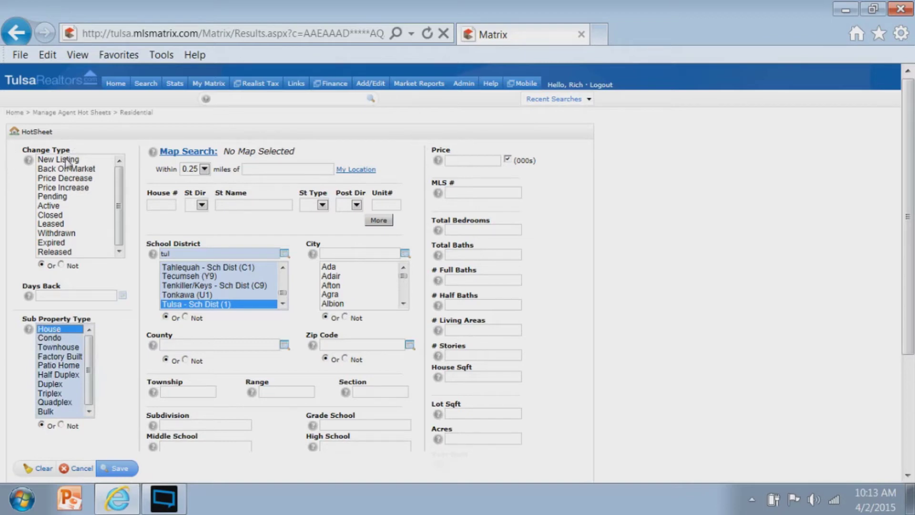
{"action": "left_click_drag", "start_coordinate": [67, 158], "coordinate": [58, 251]}
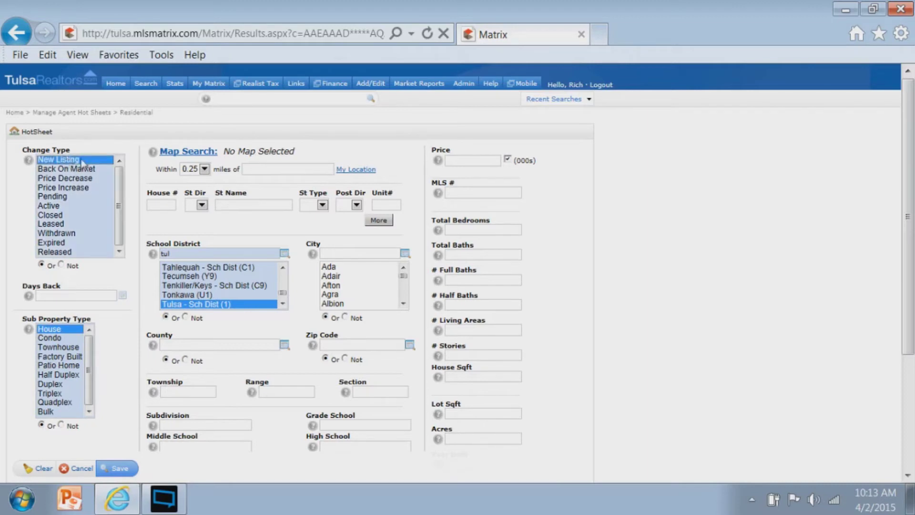
{"action": "left_click", "coordinate": [78, 169], "text": "ctrl"}
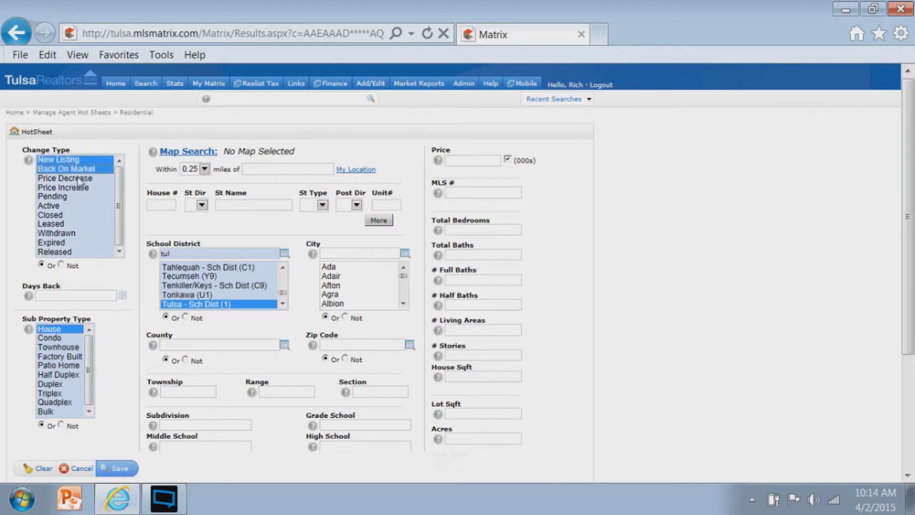
{"action": "left_click", "coordinate": [79, 179], "text": "ctrl"}
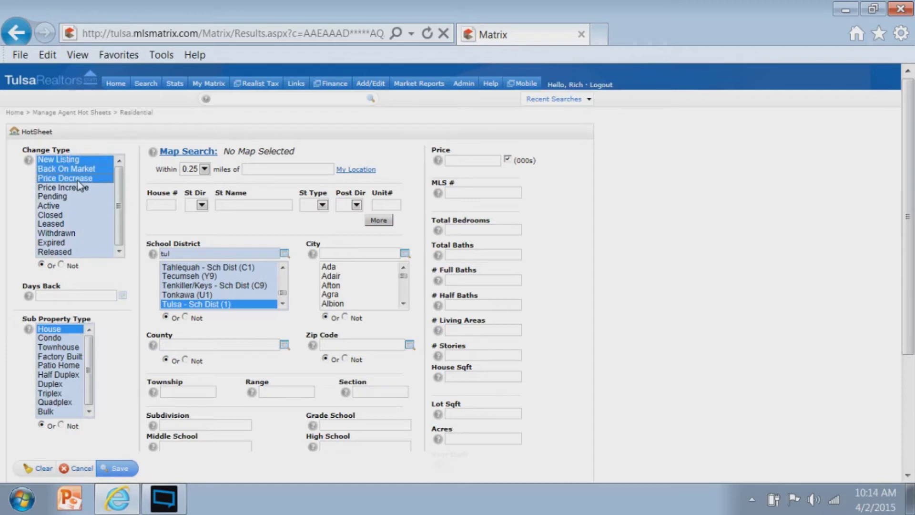
{"action": "left_click", "coordinate": [57, 244], "text": "ctrl"}
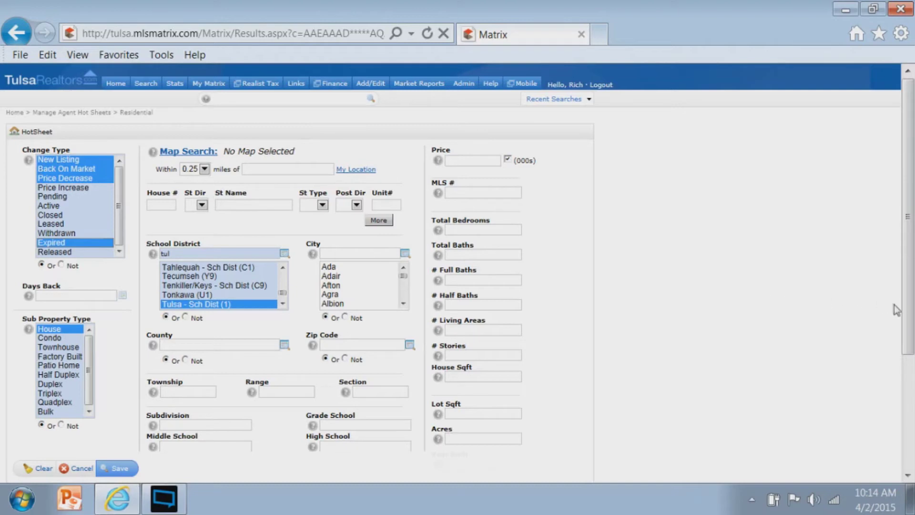
{"action": "left_click_drag", "start_coordinate": [908, 315], "coordinate": [908, 328]}
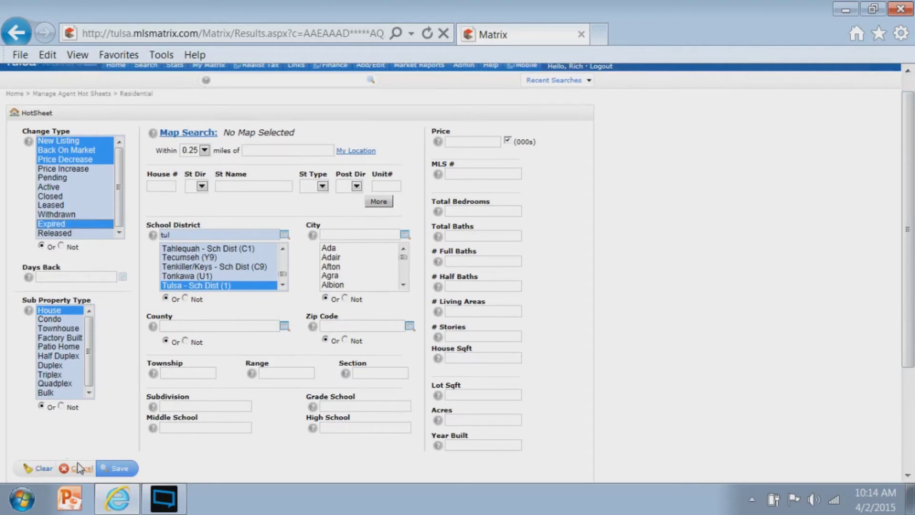
{"action": "left_click", "coordinate": [116, 470]}
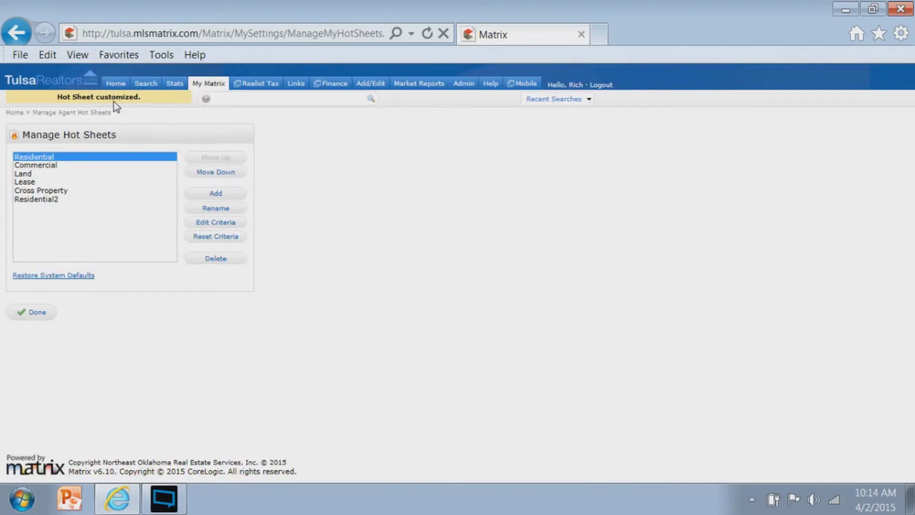
Select Commercial in the Manage Hot Sheets list
{"action": "left_click", "coordinate": [51, 170]}
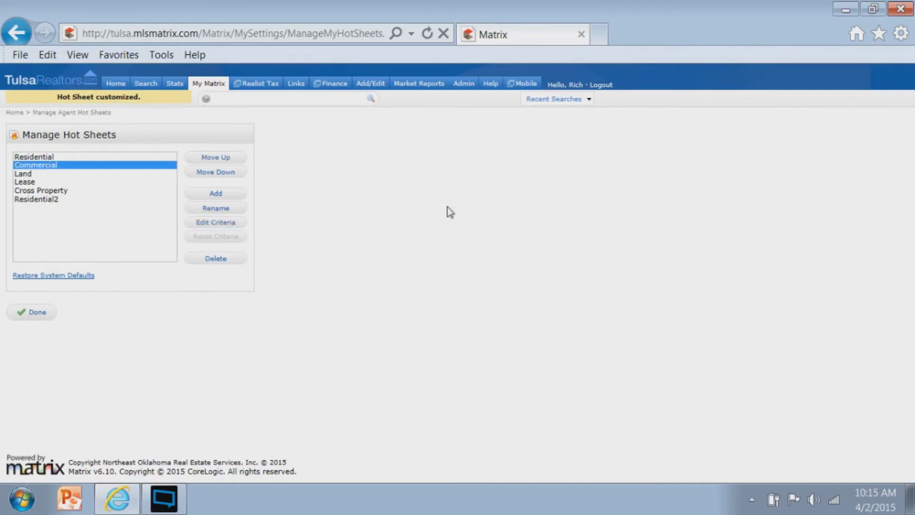
{"action": "left_click", "coordinate": [216, 196]}
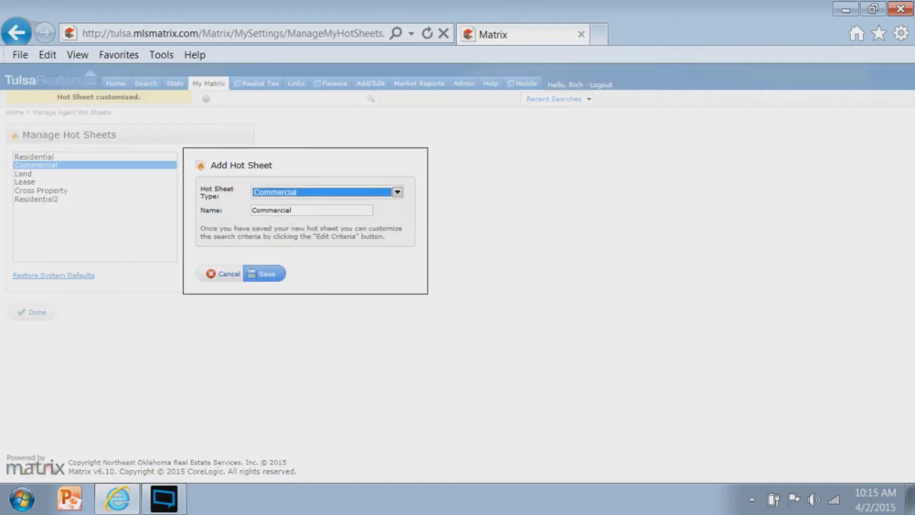
{"action": "left_click", "coordinate": [336, 193]}
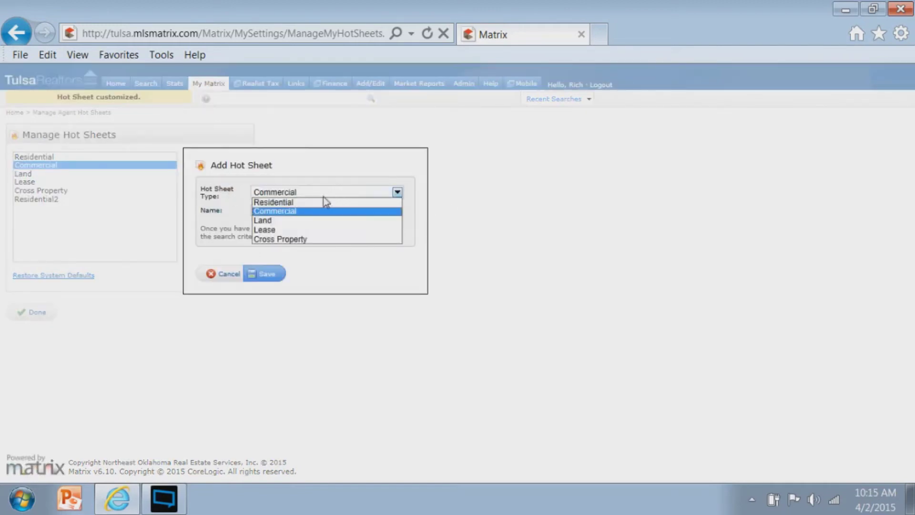
{"action": "left_click", "coordinate": [324, 203]}
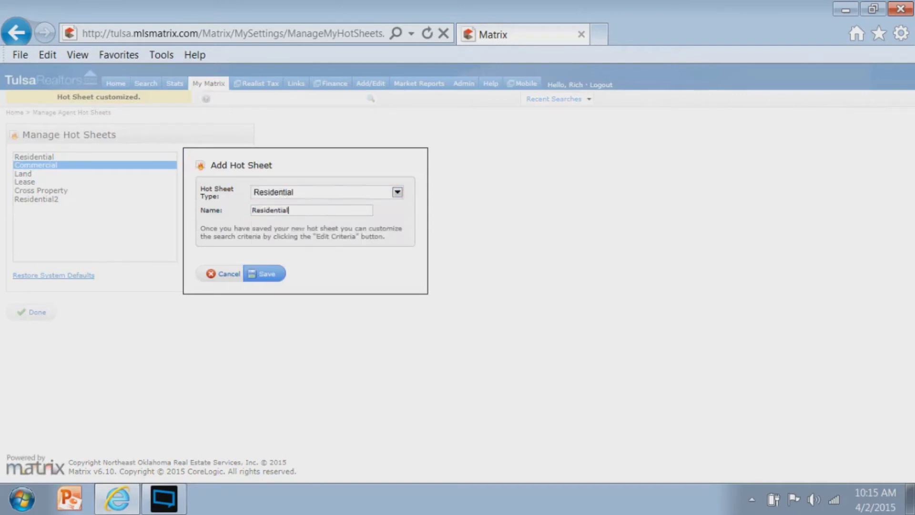
{"action": "double_click", "coordinate": [286, 210]}
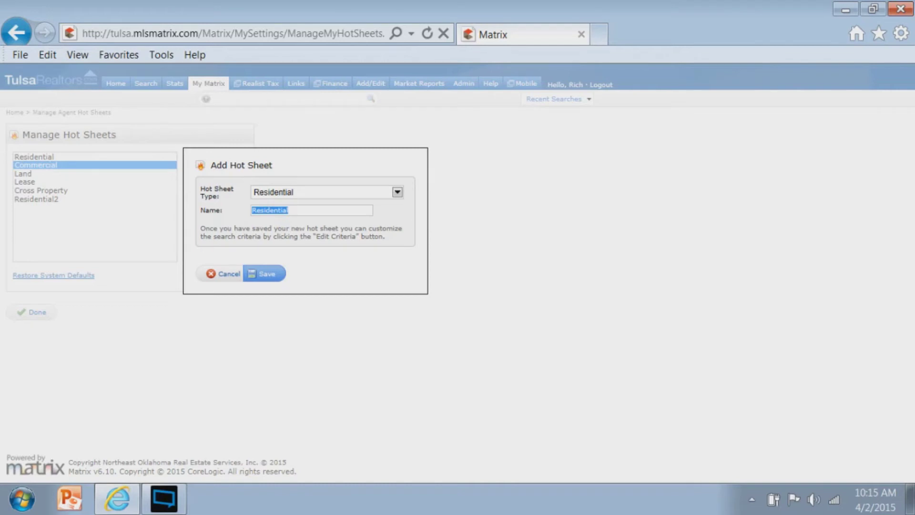
{"action": "left_click", "coordinate": [225, 273]}
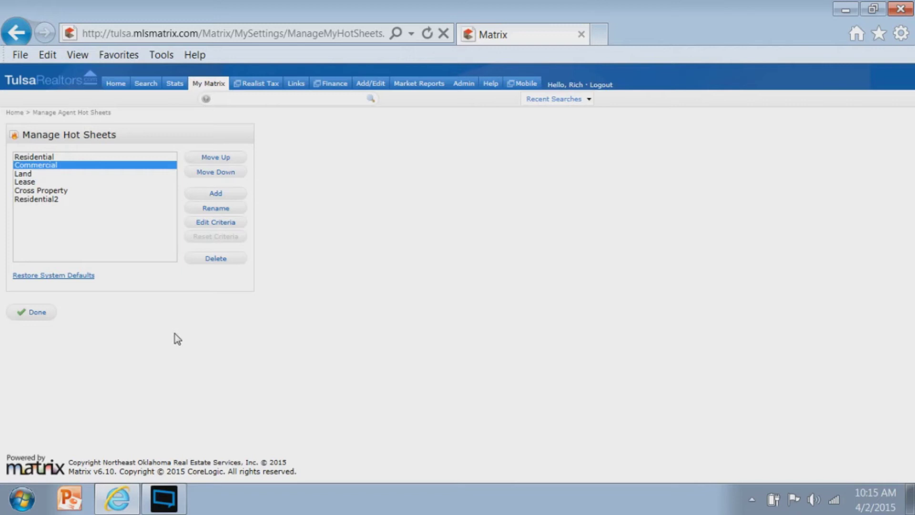
Click Done to return to the dashboard and drop down the Hot Sheets 24 Hour time frame
{"action": "left_click", "coordinate": [36, 313]}
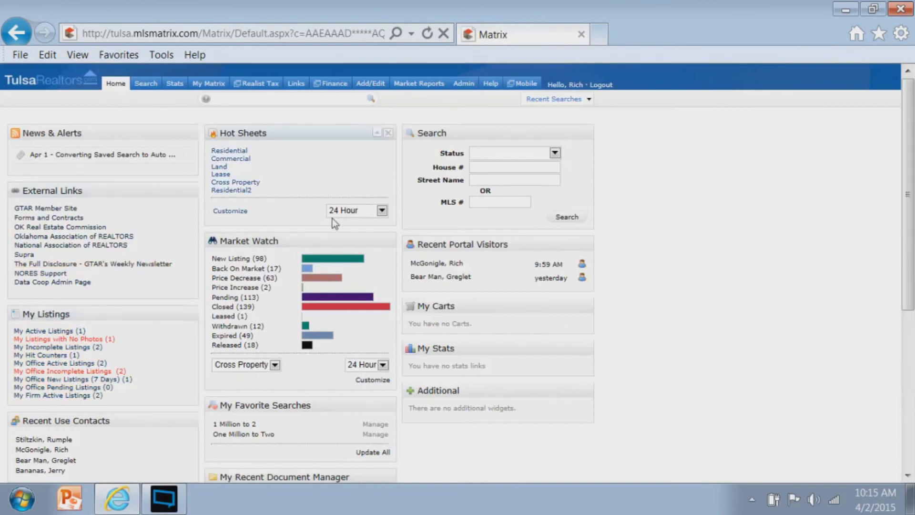
{"action": "left_click", "coordinate": [382, 211]}
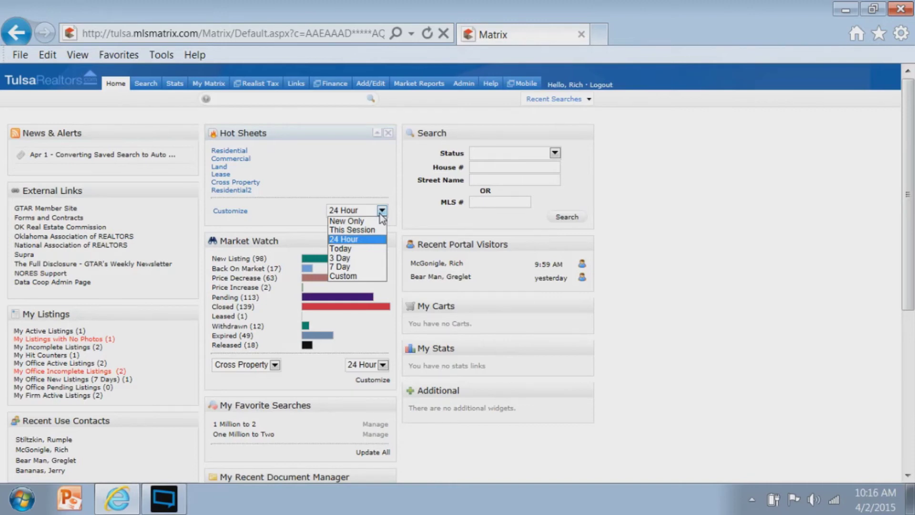
Run the Residential hot sheet with a Custom period using a time range for today
{"action": "left_click", "coordinate": [347, 276]}
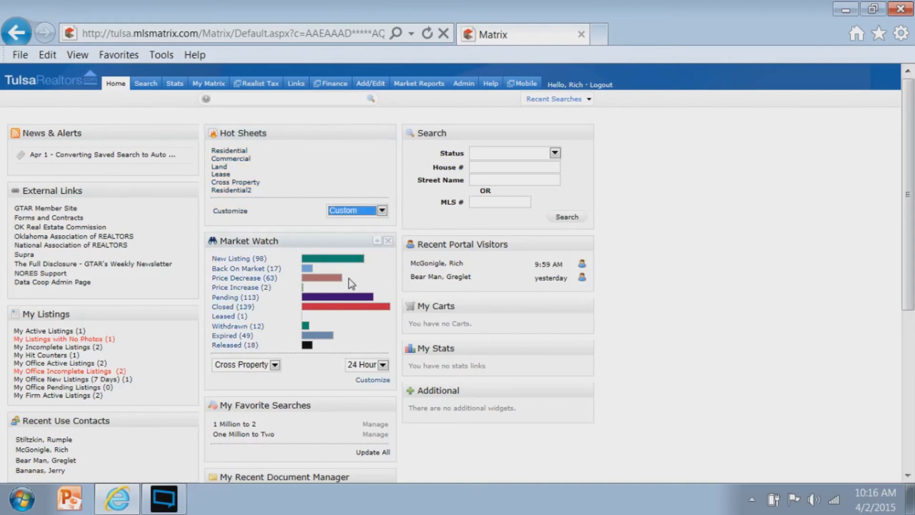
{"action": "left_click", "coordinate": [239, 153]}
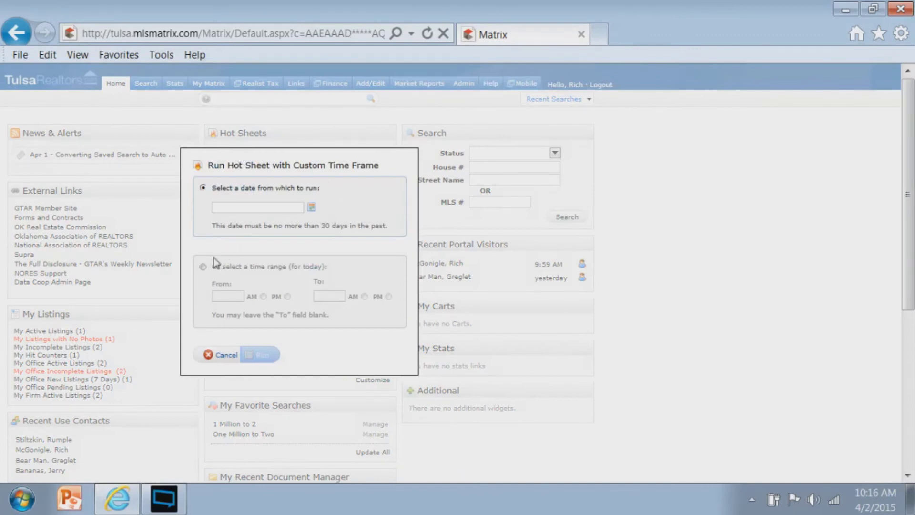
{"action": "left_click", "coordinate": [203, 267]}
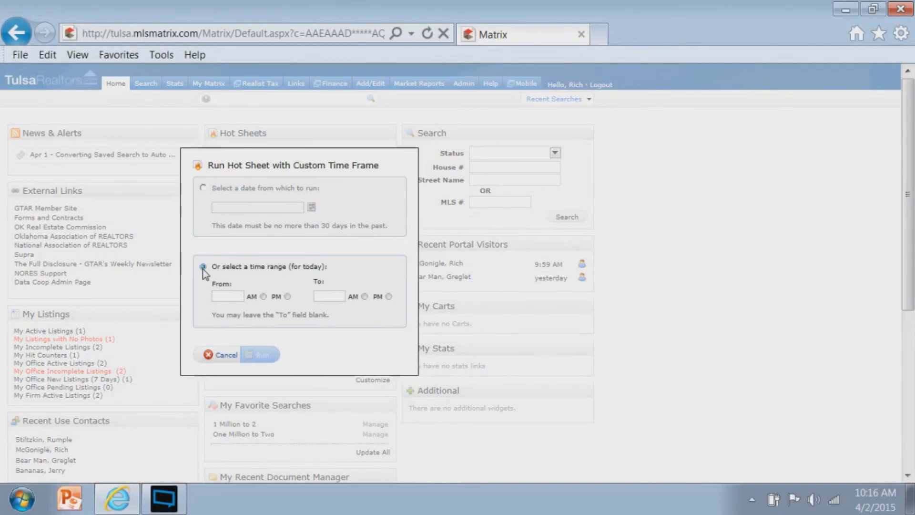
Cancel the custom dialog and run the Residential hot sheet for 24 Hour, listing 34 properties
{"action": "left_click", "coordinate": [224, 355]}
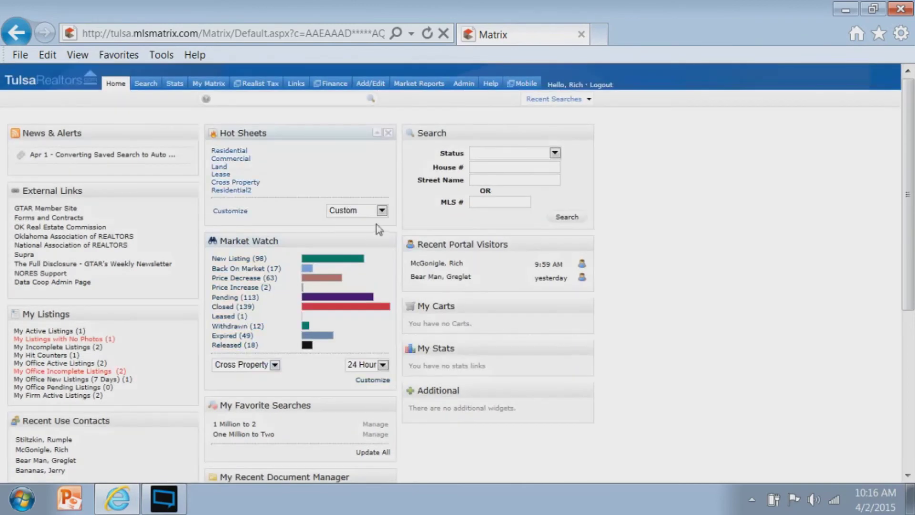
{"action": "left_click", "coordinate": [382, 213]}
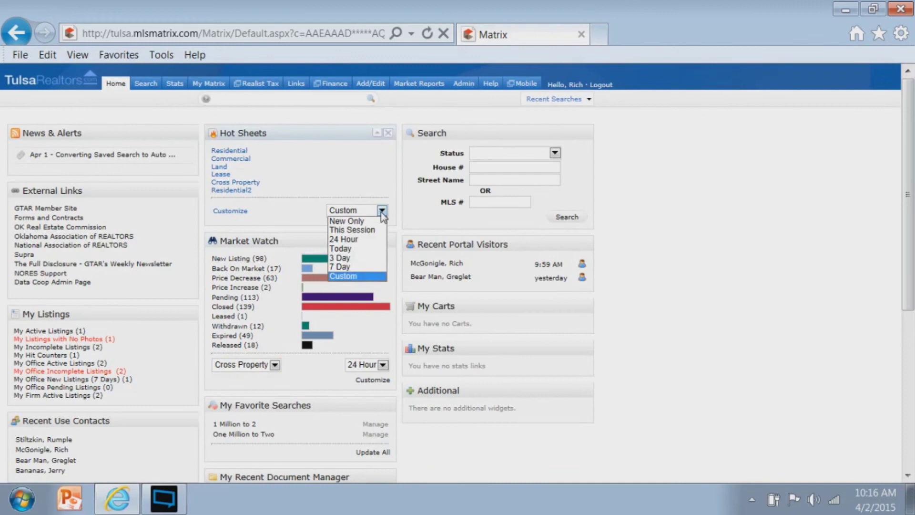
{"action": "left_click", "coordinate": [358, 240]}
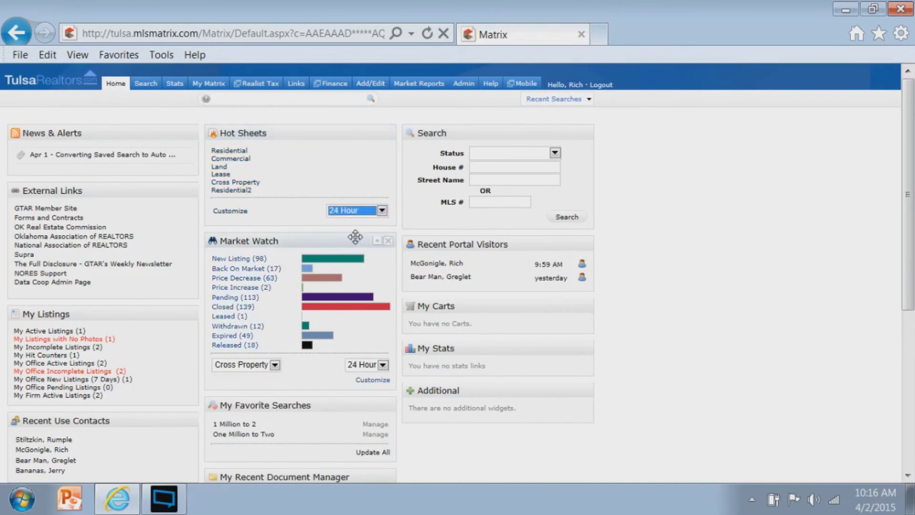
{"action": "left_click", "coordinate": [221, 152]}
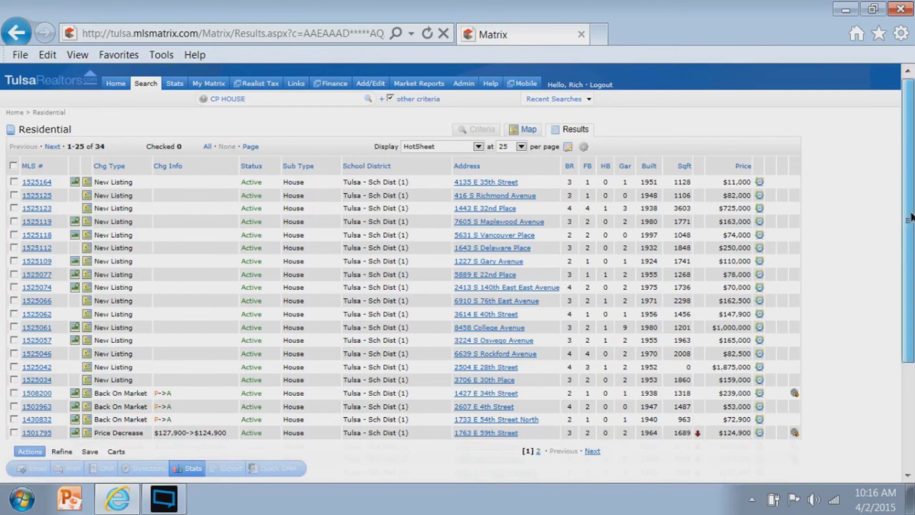
{"action": "left_click_drag", "start_coordinate": [909, 217], "coordinate": [909, 337]}
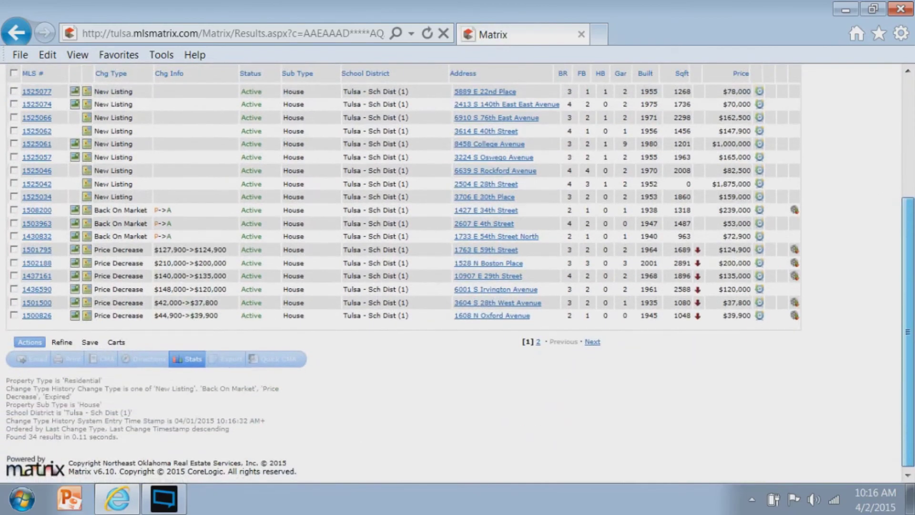
{"action": "scroll", "coordinate": [900, 251], "scroll_direction": "up", "scroll_amount": 3}
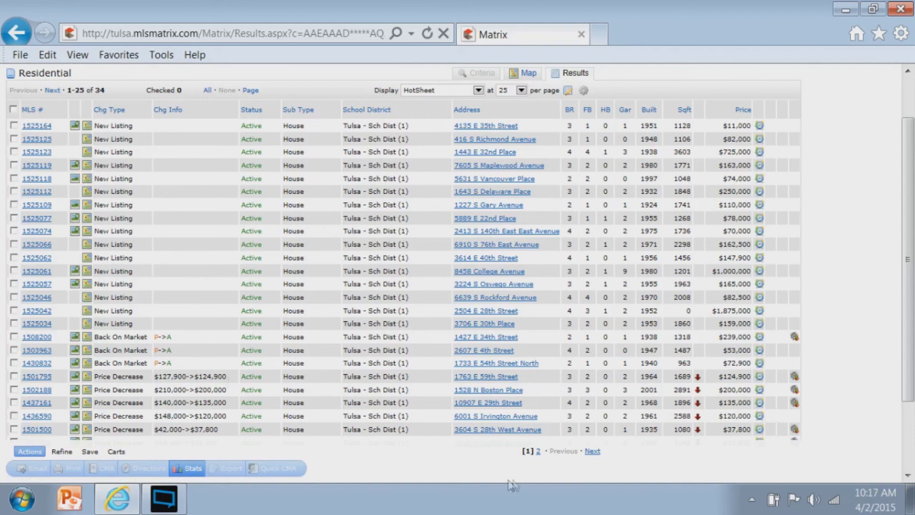
On results page 2, view one listing's full details, then check the first two listings
{"action": "left_click", "coordinate": [539, 451]}
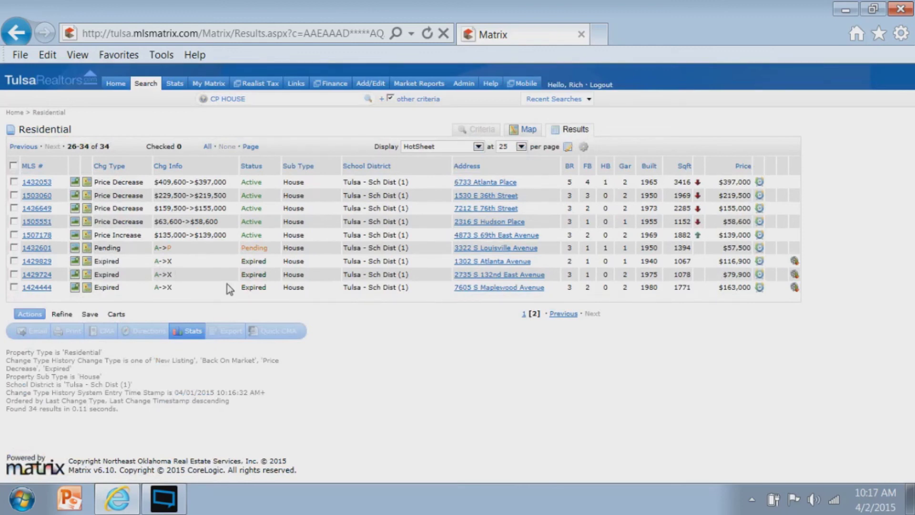
{"action": "left_click", "coordinate": [46, 185]}
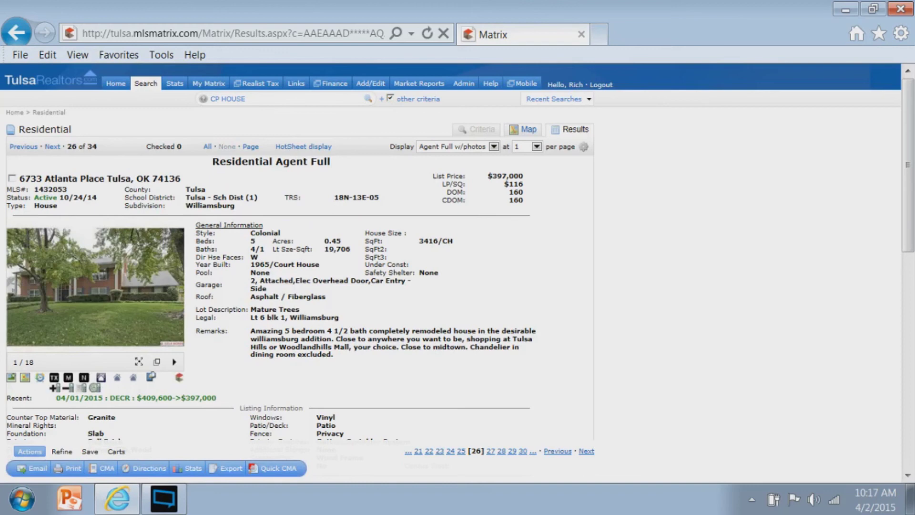
{"action": "left_click", "coordinate": [301, 148]}
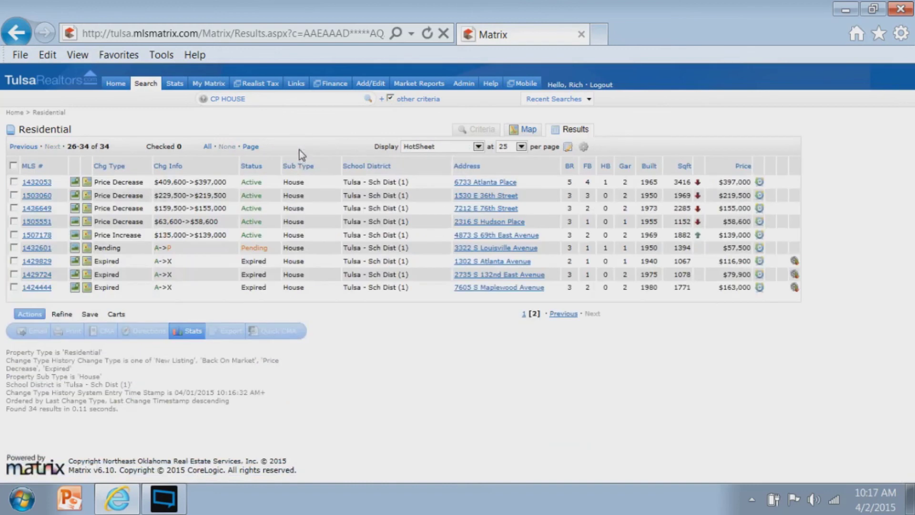
{"action": "left_click", "coordinate": [13, 182]}
{"action": "left_click", "coordinate": [14, 196]}
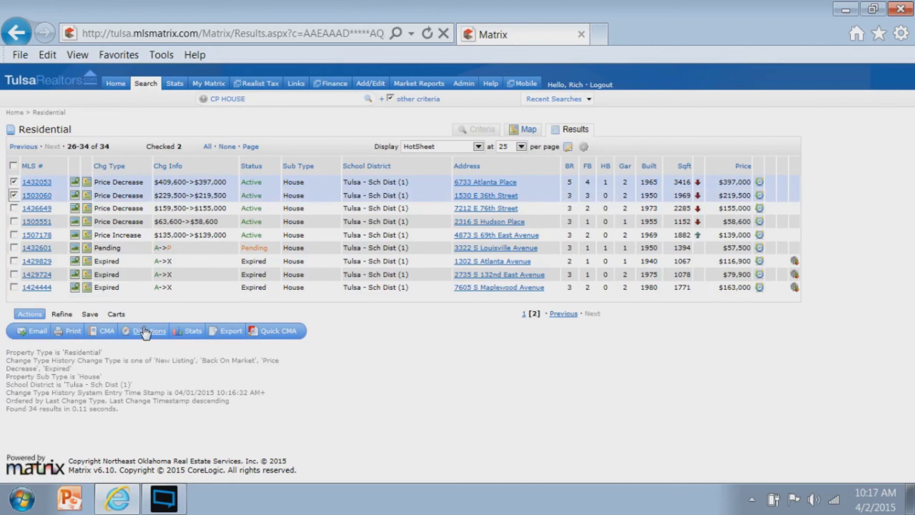
Go back through the previous pages to the home dashboard
{"action": "left_click", "coordinate": [17, 36]}
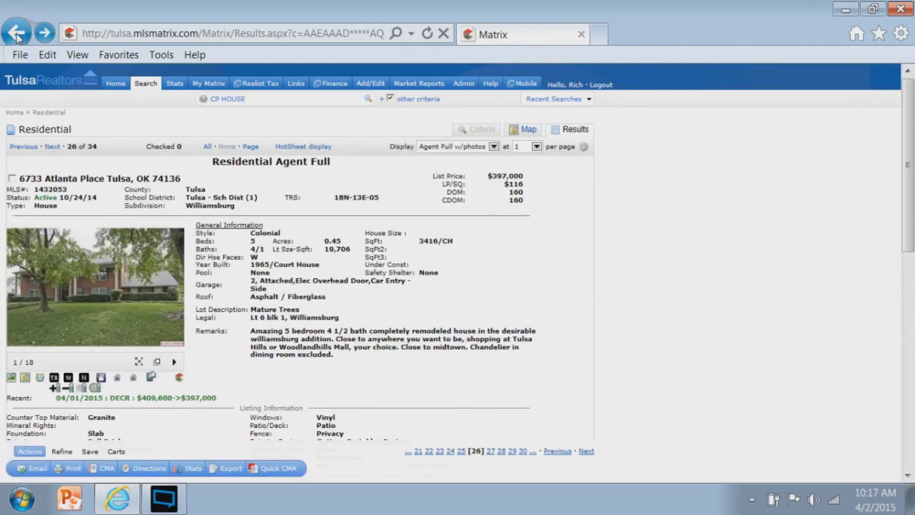
{"action": "left_click", "coordinate": [18, 38]}
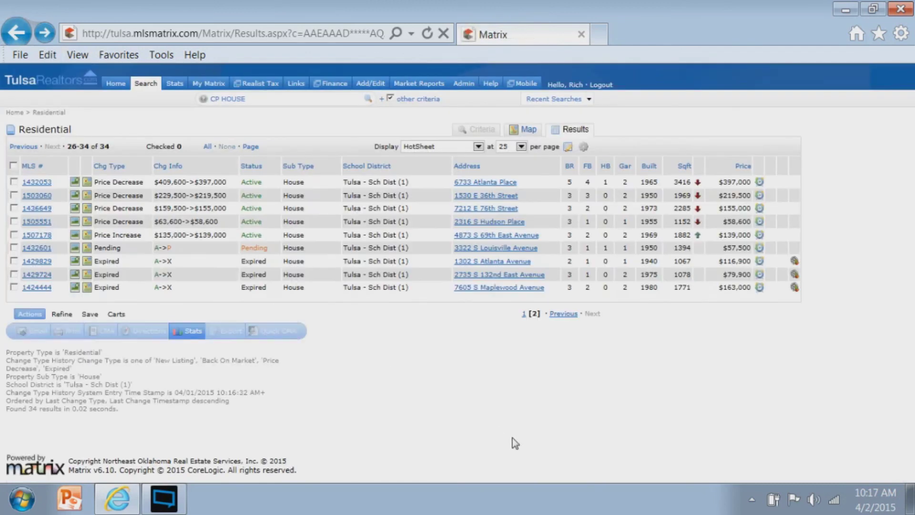
{"action": "left_click", "coordinate": [117, 85]}
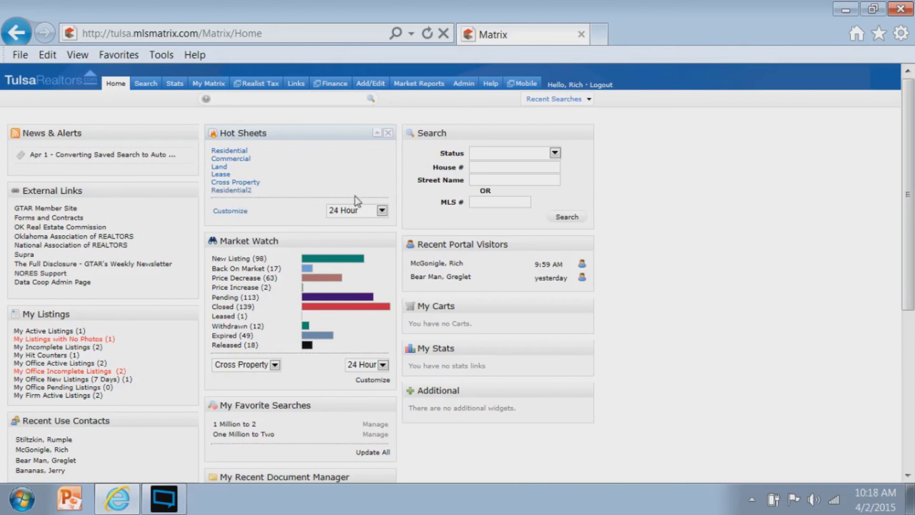
Keep the 24 Hour period and rerun the Residential hot sheet for its 34 listings
{"action": "left_click", "coordinate": [382, 211]}
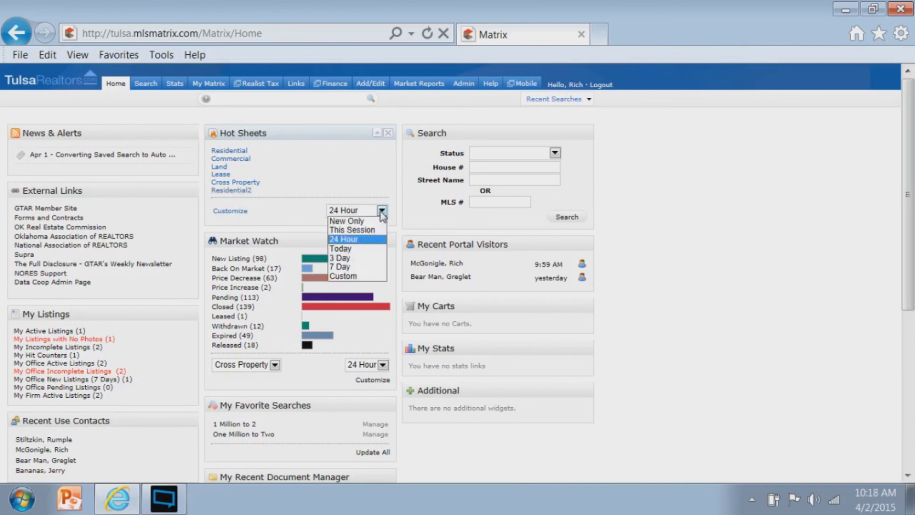
{"action": "left_click", "coordinate": [381, 212]}
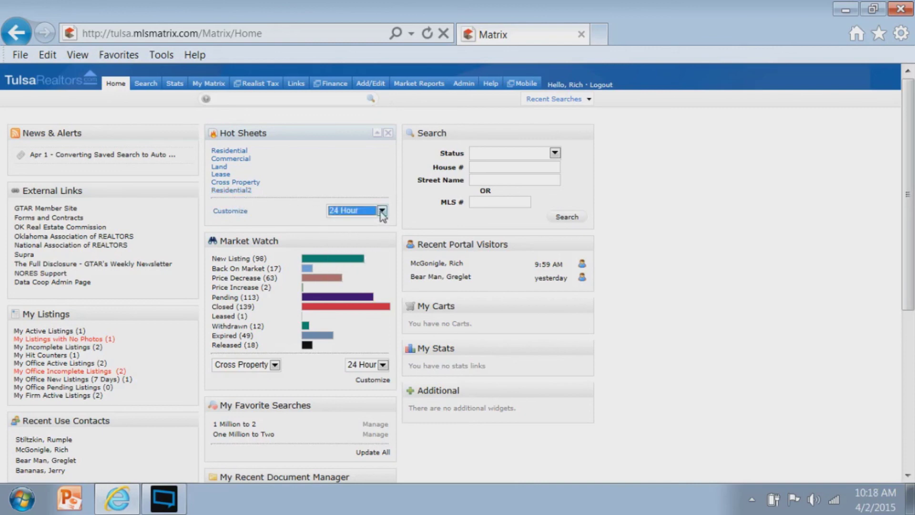
{"action": "left_click", "coordinate": [220, 151]}
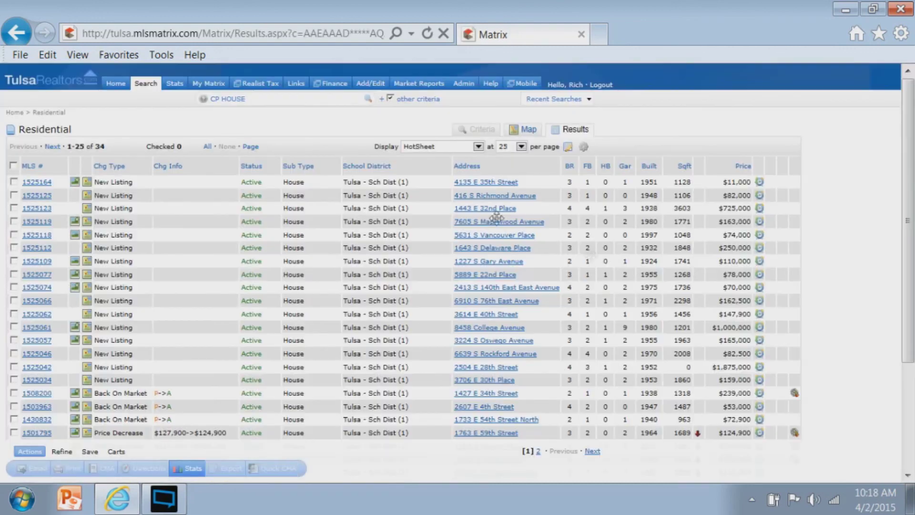